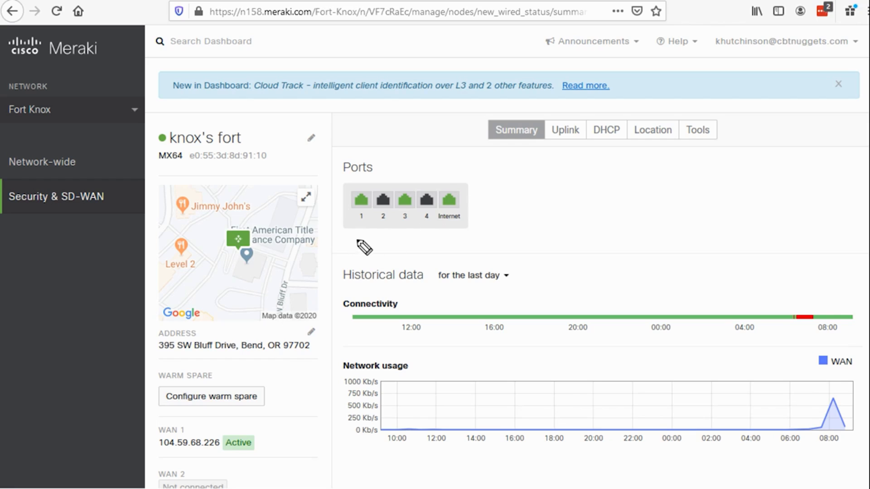
# Sketch the port 1 LAN 10.0.0.0/8 through an internet cloud to a remote MX on 172.16, with a return path
pyautogui.moveTo(363, 227); pyautogui.dragTo(357, 239)
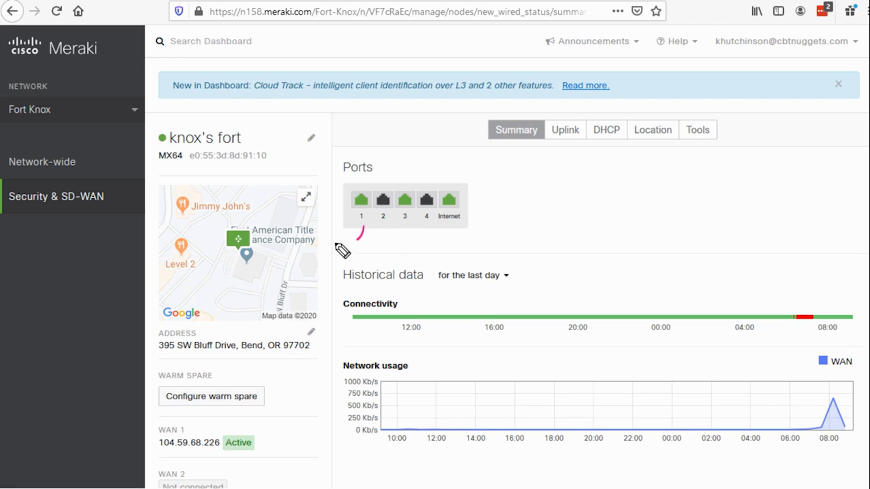
pyautogui.moveTo(336, 244)
pyautogui.mouseDown()
pyautogui.moveTo(370, 248)
pyautogui.moveTo(390, 238)
pyautogui.moveTo(416, 247)
pyautogui.mouseUp()
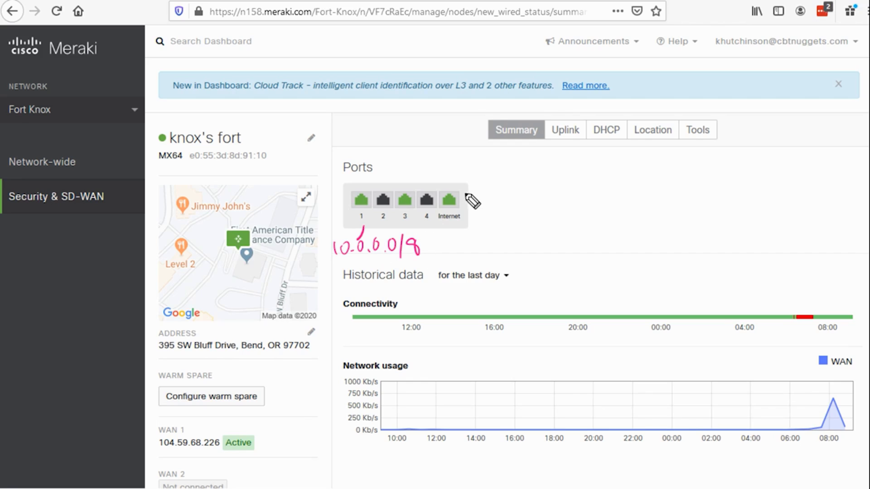
pyautogui.moveTo(466, 195)
pyautogui.mouseDown()
pyautogui.moveTo(557, 227)
pyautogui.moveTo(635, 181)
pyautogui.moveTo(552, 214)
pyautogui.moveTo(566, 229)
pyautogui.mouseUp()
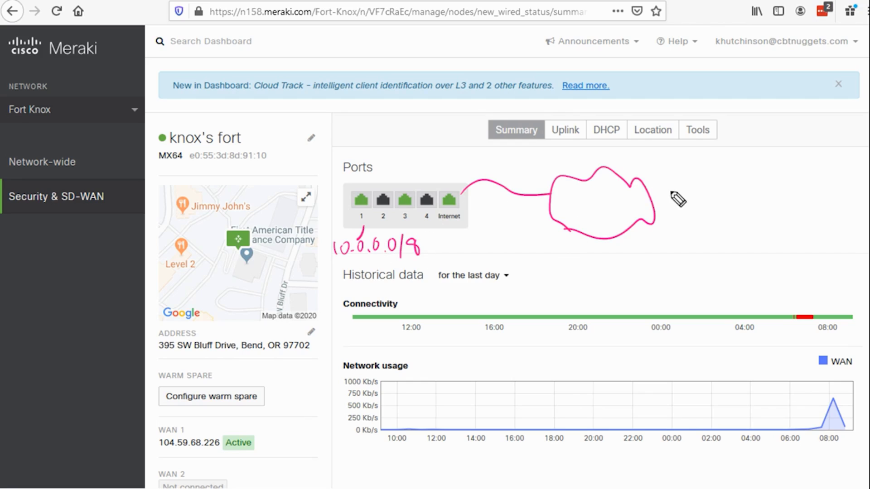
pyautogui.moveTo(652, 196)
pyautogui.mouseDown()
pyautogui.moveTo(779, 192)
pyautogui.moveTo(851, 213)
pyautogui.moveTo(769, 185)
pyautogui.moveTo(788, 202)
pyautogui.moveTo(811, 159)
pyautogui.moveTo(819, 169)
pyautogui.mouseUp()
pyautogui.moveTo(834, 201)
pyautogui.mouseDown()
pyautogui.moveTo(864, 278)
pyautogui.moveTo(833, 249)
pyautogui.mouseUp()
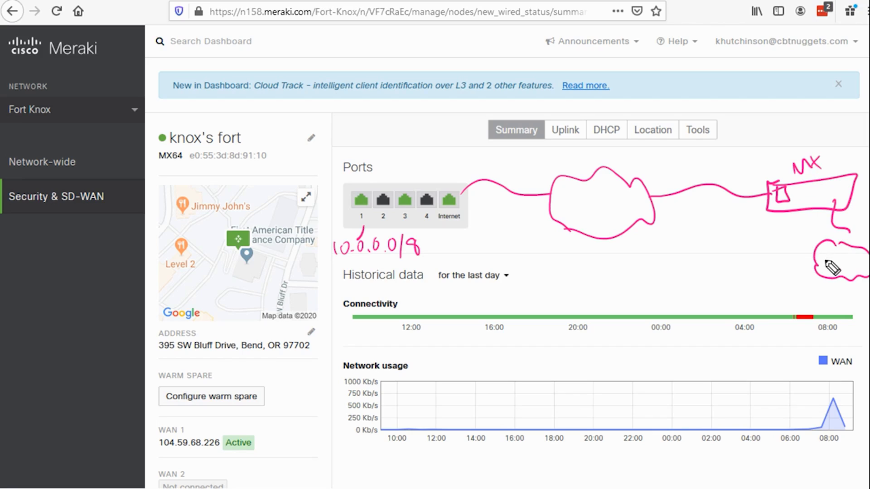
pyautogui.moveTo(828, 284)
pyautogui.mouseDown()
pyautogui.moveTo(839, 300)
pyautogui.moveTo(862, 294)
pyautogui.mouseUp()
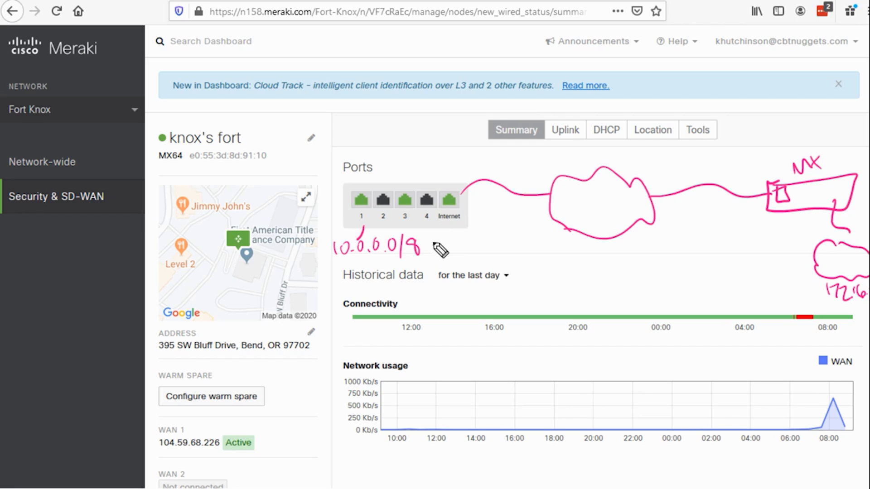
pyautogui.moveTo(433, 252)
pyautogui.mouseDown()
pyautogui.moveTo(677, 203)
pyautogui.moveTo(781, 219)
pyautogui.moveTo(775, 232)
pyautogui.mouseUp()
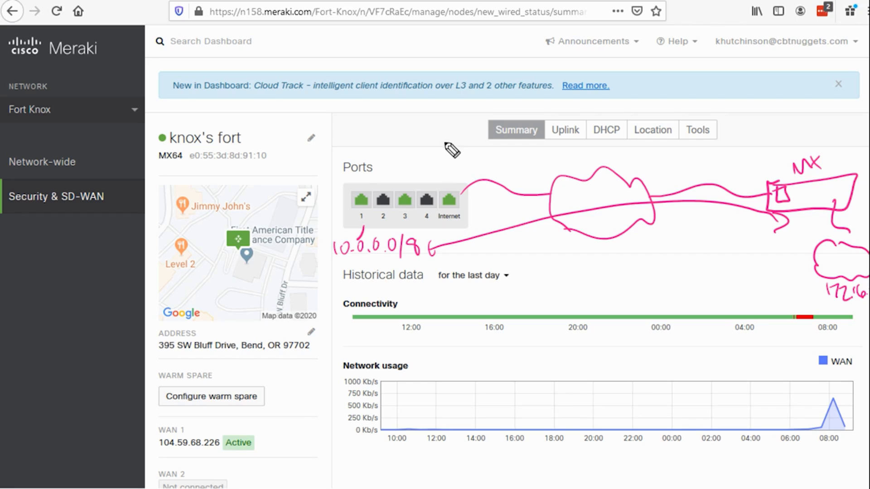
# Handwrite Branch A with an arrow at the ports, then clear all pen sketches
pyautogui.moveTo(444, 142)
pyautogui.mouseDown()
pyautogui.moveTo(443, 160)
pyautogui.moveTo(444, 152)
pyautogui.mouseUp()
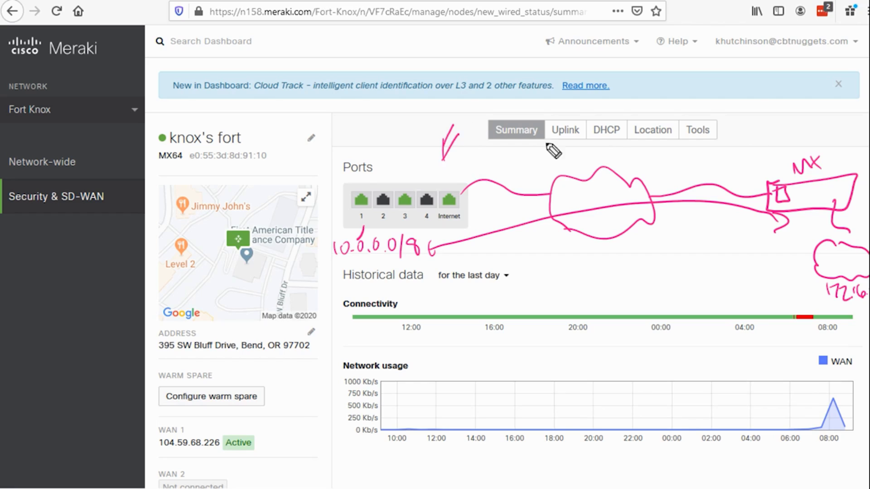
pyautogui.moveTo(395, 151)
pyautogui.mouseDown()
pyautogui.moveTo(407, 171)
pyautogui.moveTo(474, 168)
pyautogui.mouseUp()
pyautogui.moveTo(765, 130)
pyautogui.mouseDown()
pyautogui.moveTo(781, 155)
pyautogui.moveTo(794, 136)
pyautogui.moveTo(845, 140)
pyautogui.moveTo(856, 146)
pyautogui.moveTo(856, 169)
pyautogui.mouseUp()
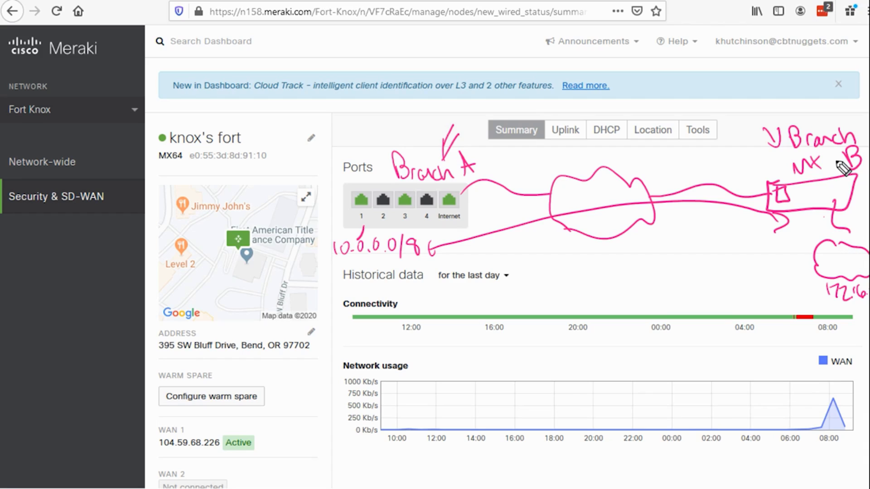
pyautogui.press('Escape')
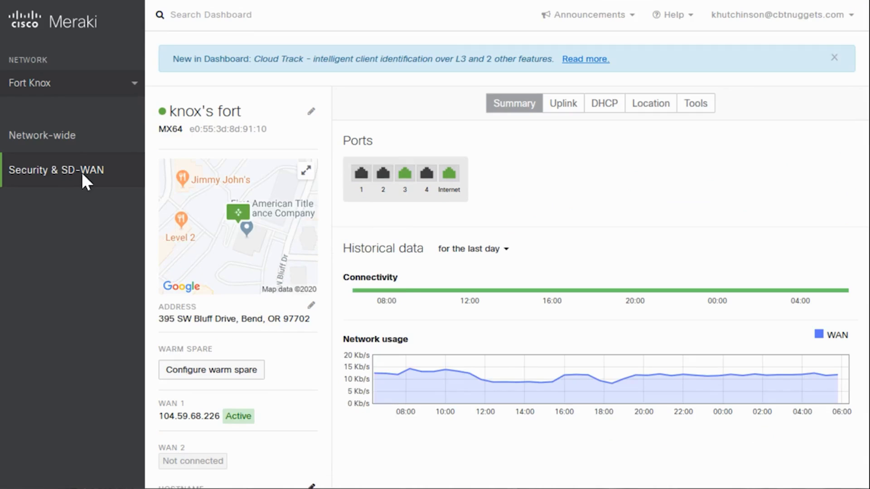
# Go to Security & SD-WAN > Site-to-site VPN for the Fort Knox network
pyautogui.moveTo(58, 159)
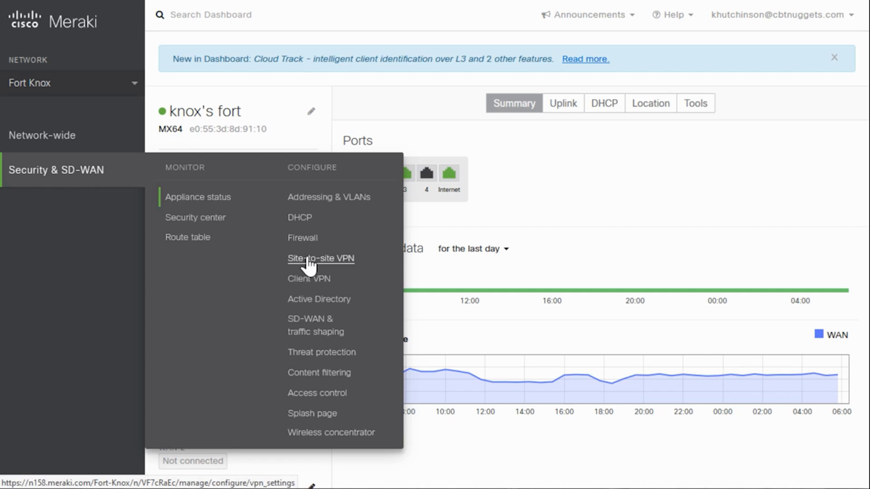
pyautogui.click(239, 222)
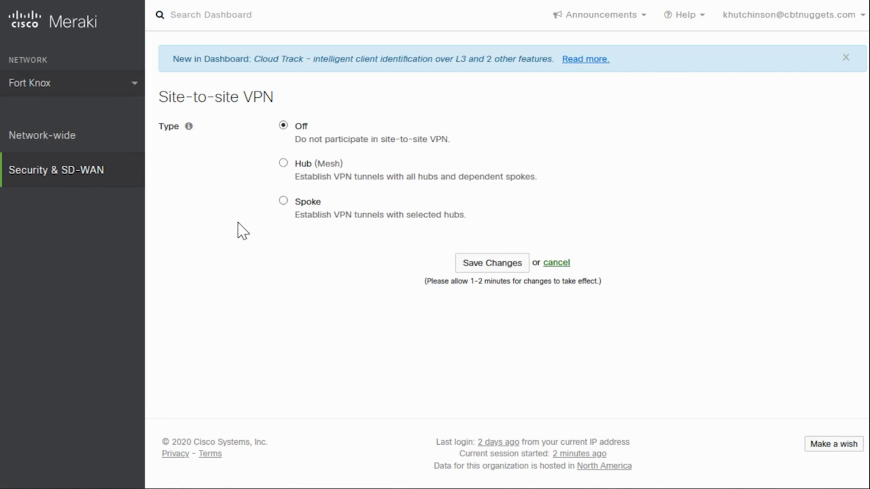
# Underline Type, sketch a box labelled MX, and draw arrows at the Hub and Spoke options
pyautogui.moveTo(153, 142); pyautogui.dragTo(200, 138)
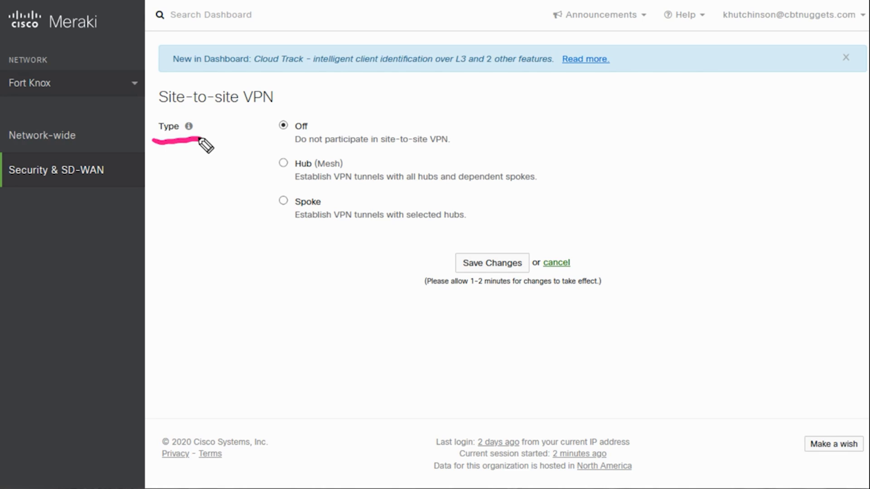
pyautogui.moveTo(628, 210)
pyautogui.mouseDown()
pyautogui.moveTo(693, 249)
pyautogui.moveTo(761, 194)
pyautogui.moveTo(641, 204)
pyautogui.mouseUp()
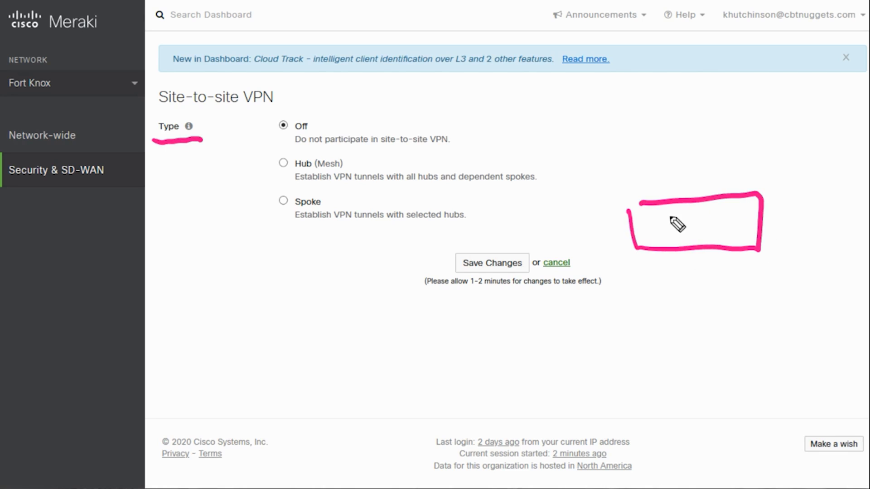
pyautogui.moveTo(657, 234)
pyautogui.mouseDown()
pyautogui.moveTo(689, 235)
pyautogui.moveTo(691, 218)
pyautogui.mouseUp()
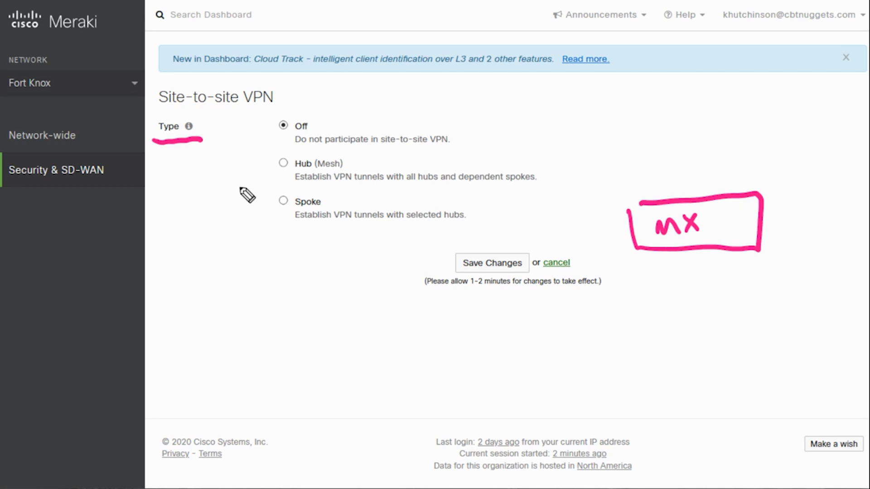
pyautogui.moveTo(237, 184); pyautogui.dragTo(267, 167)
pyautogui.moveTo(251, 167); pyautogui.dragTo(252, 184)
pyautogui.moveTo(240, 231); pyautogui.dragTo(265, 225)
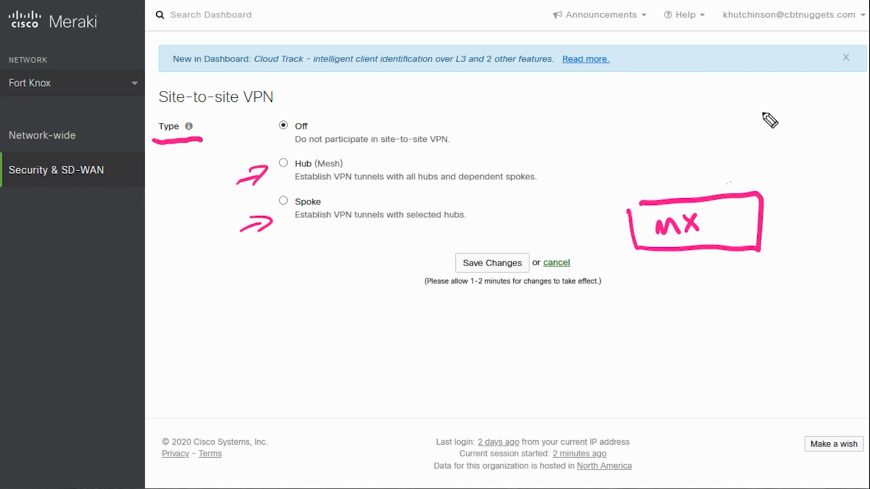
# Draw a second MX box, label both boxes Hub, and join them with a two-way arrow
pyautogui.moveTo(762, 111)
pyautogui.mouseDown()
pyautogui.moveTo(827, 134)
pyautogui.moveTo(843, 97)
pyautogui.moveTo(770, 109)
pyautogui.mouseUp()
pyautogui.moveTo(781, 128)
pyautogui.mouseDown()
pyautogui.moveTo(816, 127)
pyautogui.moveTo(818, 113)
pyautogui.mouseUp()
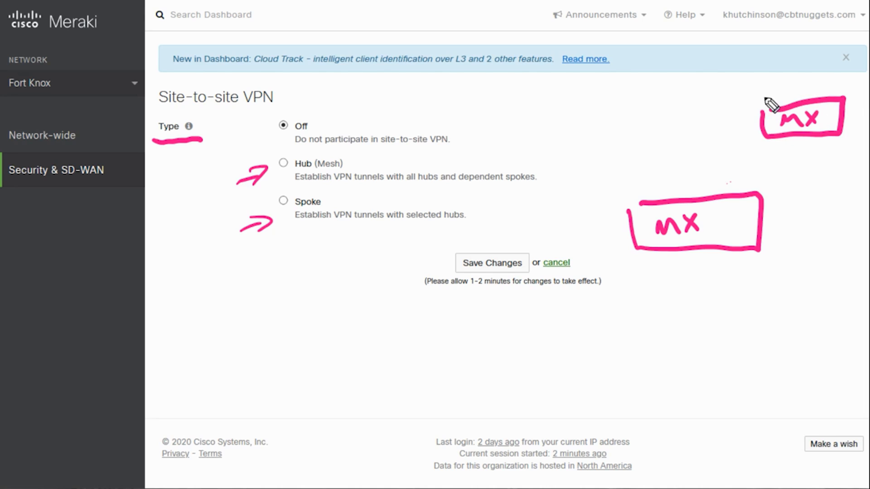
pyautogui.moveTo(775, 89); pyautogui.dragTo(786, 89)
pyautogui.moveTo(788, 79)
pyautogui.mouseDown()
pyautogui.moveTo(794, 97)
pyautogui.moveTo(807, 82)
pyautogui.mouseUp()
pyautogui.moveTo(810, 79); pyautogui.dragTo(812, 95)
pyautogui.moveTo(641, 167)
pyautogui.mouseDown()
pyautogui.moveTo(641, 195)
pyautogui.moveTo(655, 181)
pyautogui.mouseUp()
pyautogui.moveTo(652, 167)
pyautogui.mouseDown()
pyautogui.moveTo(653, 196)
pyautogui.moveTo(682, 192)
pyautogui.mouseUp()
pyautogui.moveTo(724, 171)
pyautogui.mouseDown()
pyautogui.moveTo(741, 187)
pyautogui.moveTo(783, 141)
pyautogui.moveTo(777, 155)
pyautogui.mouseUp()
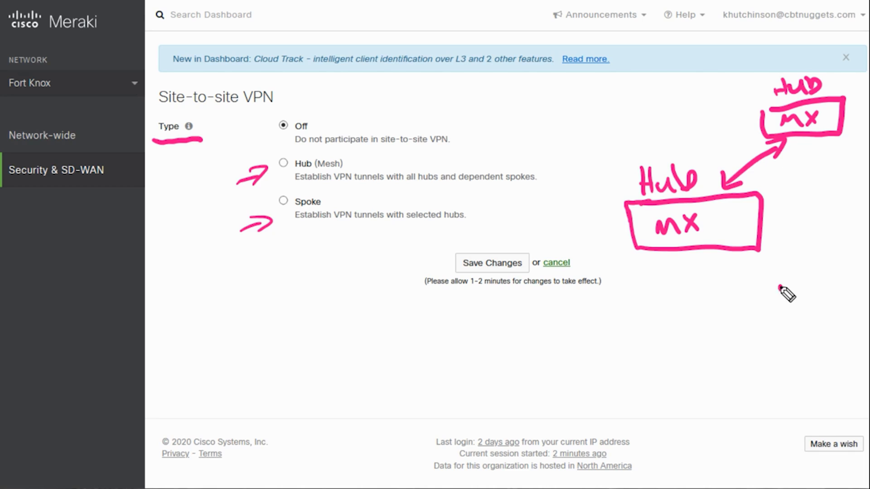
# Add a third MX box labelled Hub and link it to the other two with arrows
pyautogui.moveTo(780, 287)
pyautogui.mouseDown()
pyautogui.moveTo(833, 323)
pyautogui.moveTo(855, 286)
pyautogui.moveTo(833, 322)
pyautogui.moveTo(798, 300)
pyautogui.moveTo(838, 313)
pyautogui.mouseUp()
pyautogui.moveTo(822, 313); pyautogui.dragTo(833, 298)
pyautogui.moveTo(811, 263); pyautogui.dragTo(843, 279)
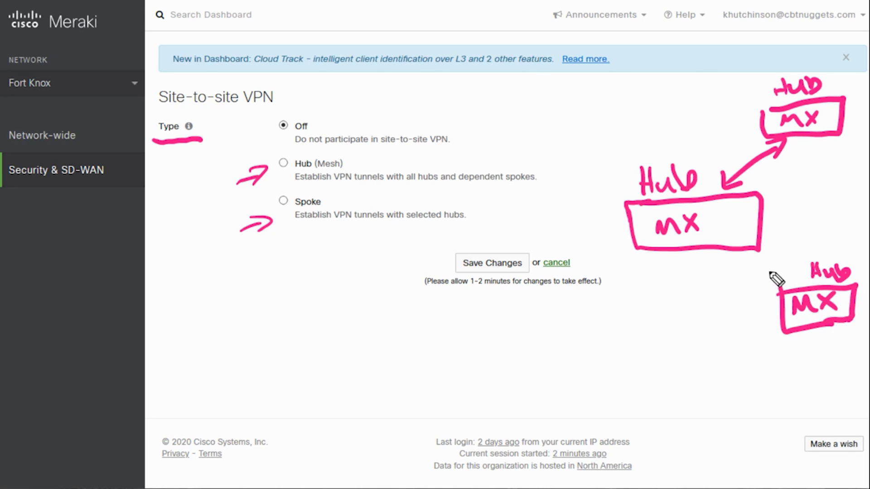
pyautogui.moveTo(752, 269)
pyautogui.mouseDown()
pyautogui.moveTo(755, 257)
pyautogui.moveTo(785, 290)
pyautogui.mouseUp()
pyautogui.moveTo(794, 180); pyautogui.dragTo(815, 150)
pyautogui.moveTo(816, 151)
pyautogui.mouseDown()
pyautogui.moveTo(811, 233)
pyautogui.moveTo(823, 236)
pyautogui.mouseUp()
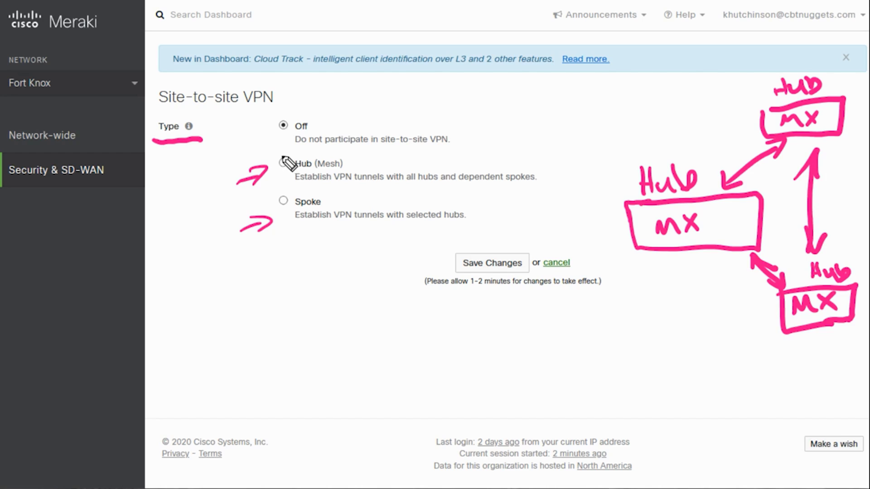
# Tick the Hub (Mesh) option and write Full Mesh above the hub boxes
pyautogui.moveTo(278, 154); pyautogui.dragTo(296, 142)
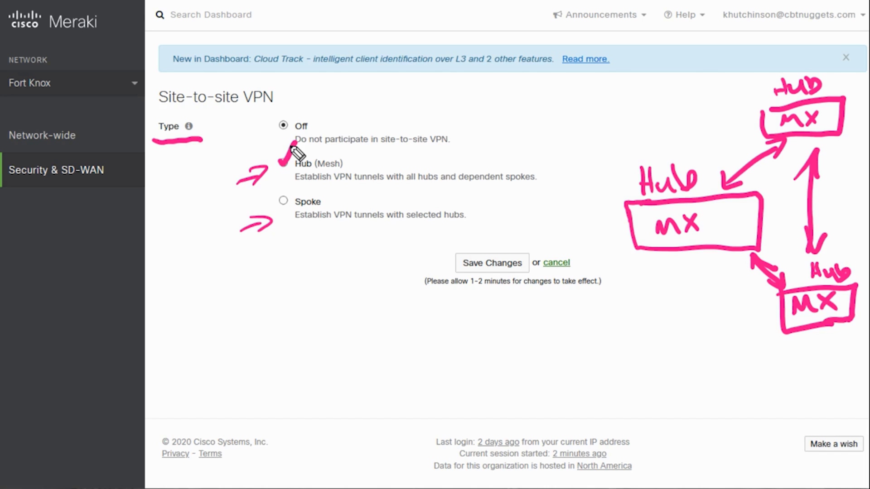
pyautogui.moveTo(617, 134); pyautogui.dragTo(629, 82)
pyautogui.moveTo(607, 113)
pyautogui.mouseDown()
pyautogui.moveTo(618, 120)
pyautogui.moveTo(646, 108)
pyautogui.moveTo(658, 119)
pyautogui.mouseUp()
pyautogui.moveTo(663, 80)
pyautogui.mouseDown()
pyautogui.moveTo(668, 109)
pyautogui.moveTo(778, 90)
pyautogui.mouseUp()
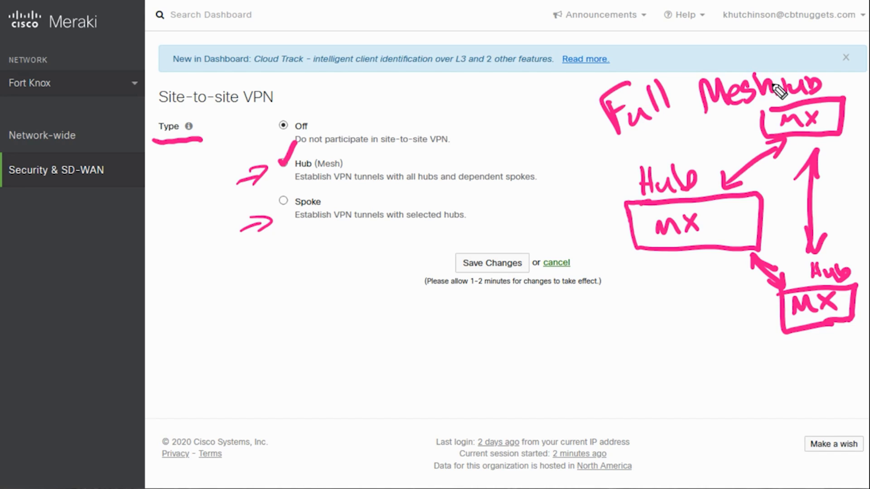
# Tick Spoke, draw a Spoke MX box linked both ways to a Hub, and sketch a small device beside a Hub
pyautogui.moveTo(290, 263); pyautogui.dragTo(295, 247)
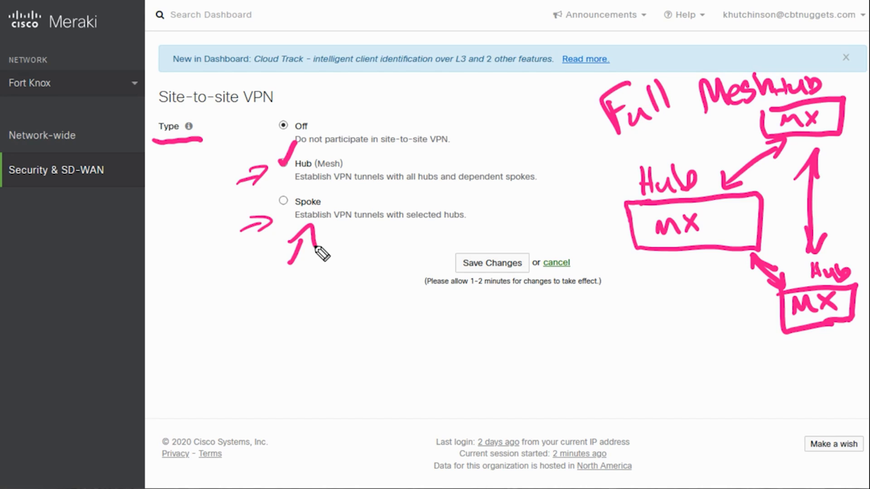
pyautogui.moveTo(786, 369)
pyautogui.mouseDown()
pyautogui.moveTo(854, 365)
pyautogui.moveTo(854, 401)
pyautogui.moveTo(790, 402)
pyautogui.moveTo(786, 372)
pyautogui.moveTo(836, 392)
pyautogui.mouseUp()
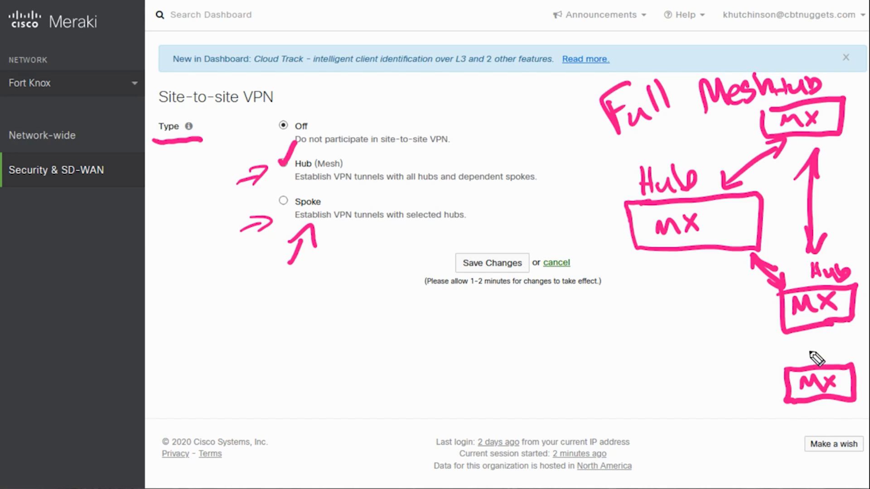
pyautogui.moveTo(802, 349)
pyautogui.mouseDown()
pyautogui.moveTo(799, 366)
pyautogui.moveTo(845, 361)
pyautogui.mouseUp()
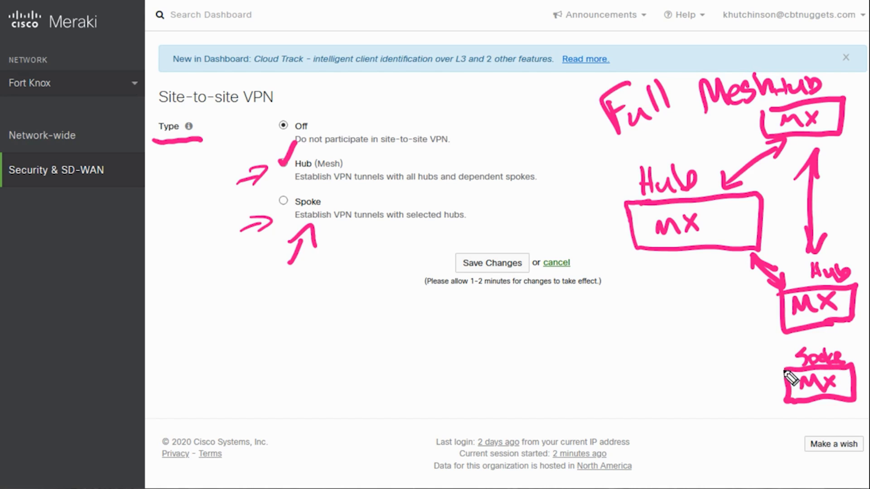
pyautogui.moveTo(790, 392)
pyautogui.mouseDown()
pyautogui.moveTo(744, 307)
pyautogui.moveTo(721, 292)
pyautogui.moveTo(743, 272)
pyautogui.mouseUp()
pyautogui.moveTo(771, 376); pyautogui.dragTo(787, 392)
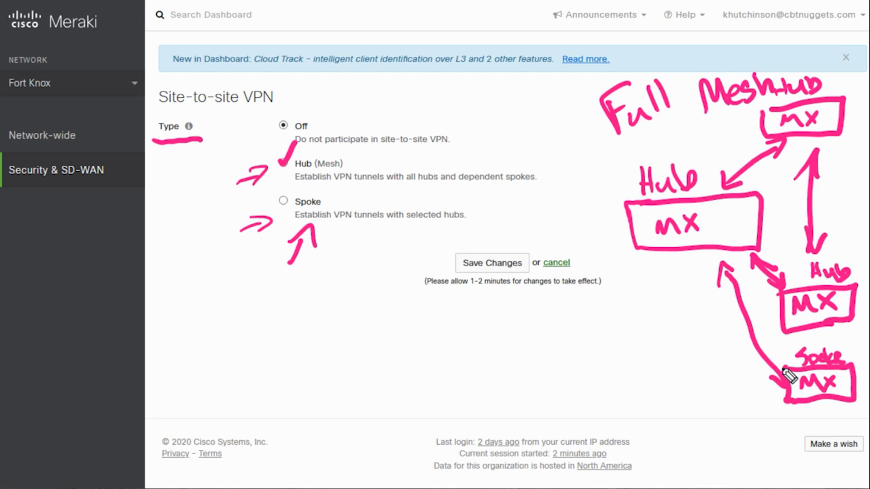
pyautogui.moveTo(642, 233)
pyautogui.mouseDown()
pyautogui.moveTo(612, 254)
pyautogui.moveTo(635, 314)
pyautogui.moveTo(607, 256)
pyautogui.moveTo(624, 273)
pyautogui.mouseUp()
pyautogui.moveTo(614, 281); pyautogui.dragTo(626, 280)
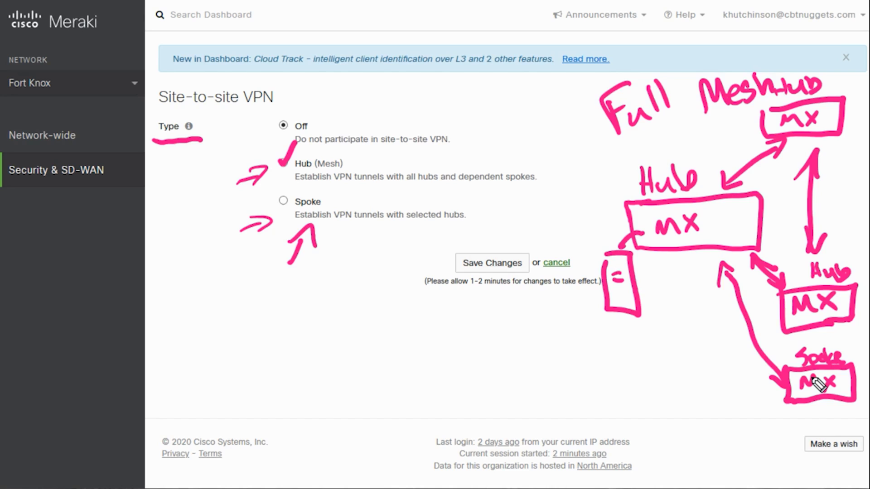
# Clear the drawings and set this network's VPN type to Hub (Mesh)
pyautogui.press('Escape')
pyautogui.click(282, 166)
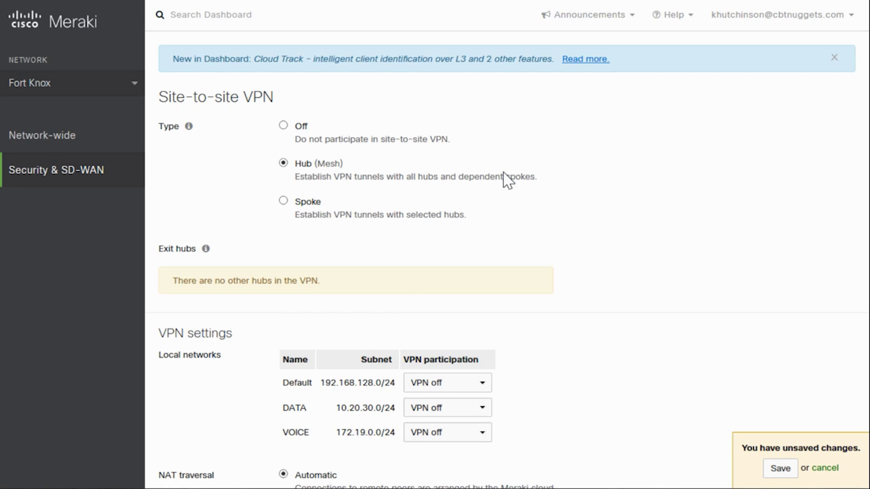
pyautogui.scroll(-2, 521, 175)
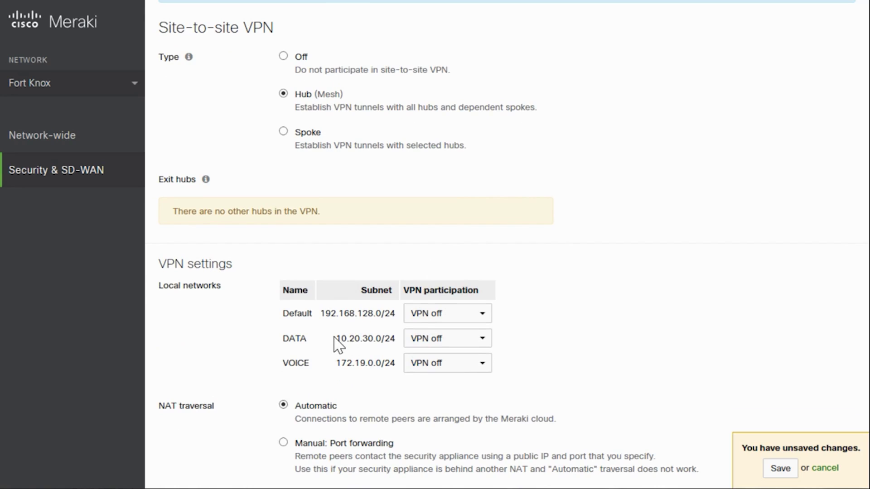
pyautogui.click(317, 94)
# Set the DATA subnet's VPN participation to VPN on
pyautogui.click(439, 346)
pyautogui.moveTo(382, 339); pyautogui.dragTo(355, 339)
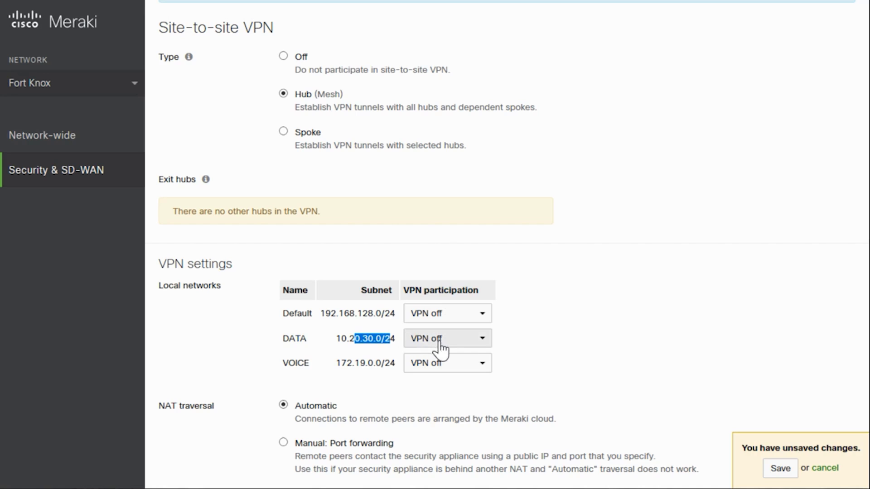
pyautogui.click(460, 347)
pyautogui.click(444, 397)
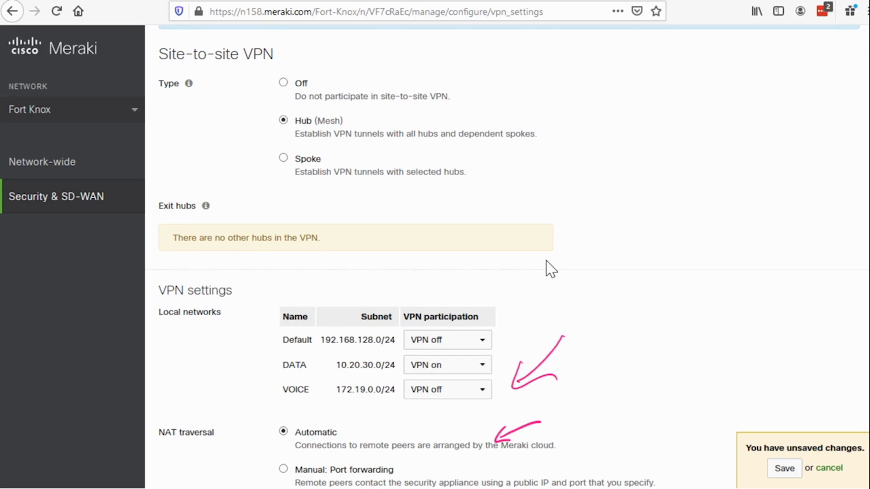
# Tick Hub (Mesh), Spoke and the DATA/VOICE VPN settings, and draw an arrow at those rows
pyautogui.moveTo(543, 119); pyautogui.dragTo(568, 91)
pyautogui.moveTo(478, 164); pyautogui.dragTo(502, 146)
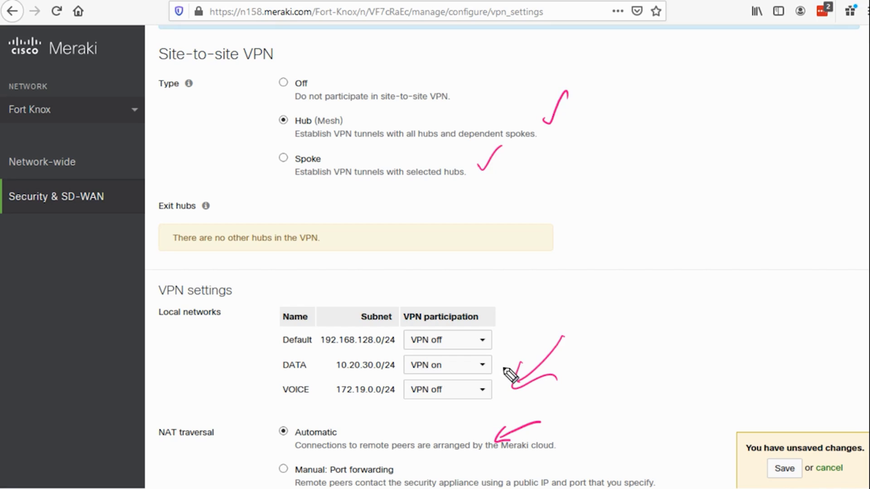
pyautogui.moveTo(497, 366)
pyautogui.mouseDown()
pyautogui.moveTo(521, 351)
pyautogui.moveTo(521, 338)
pyautogui.mouseUp()
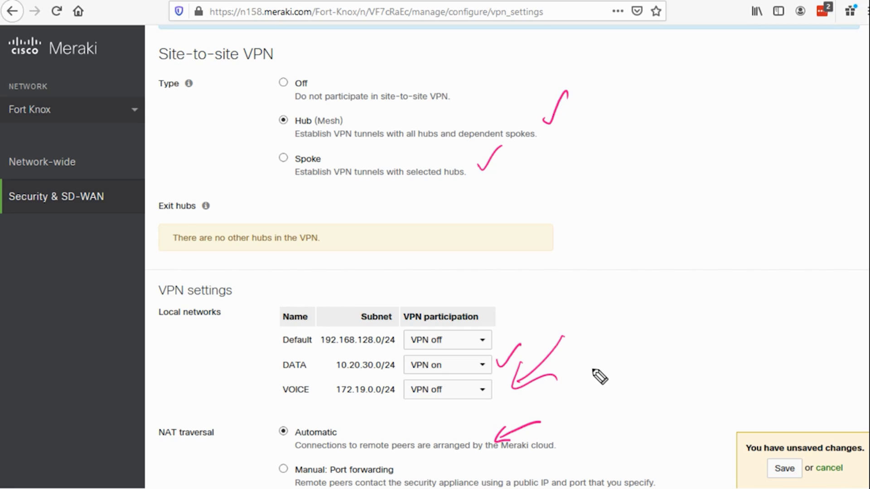
pyautogui.moveTo(236, 389); pyautogui.dragTo(264, 368)
pyautogui.moveTo(249, 365); pyautogui.dragTo(263, 384)
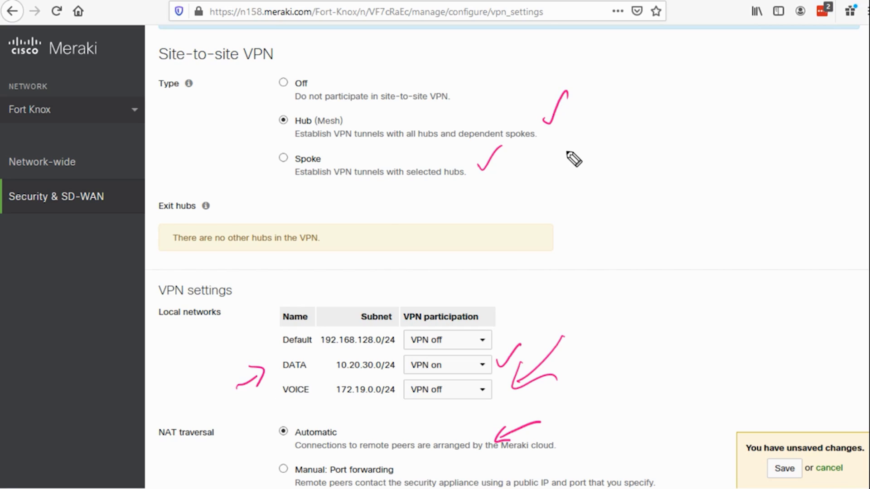
pyautogui.moveTo(496, 363); pyautogui.dragTo(538, 336)
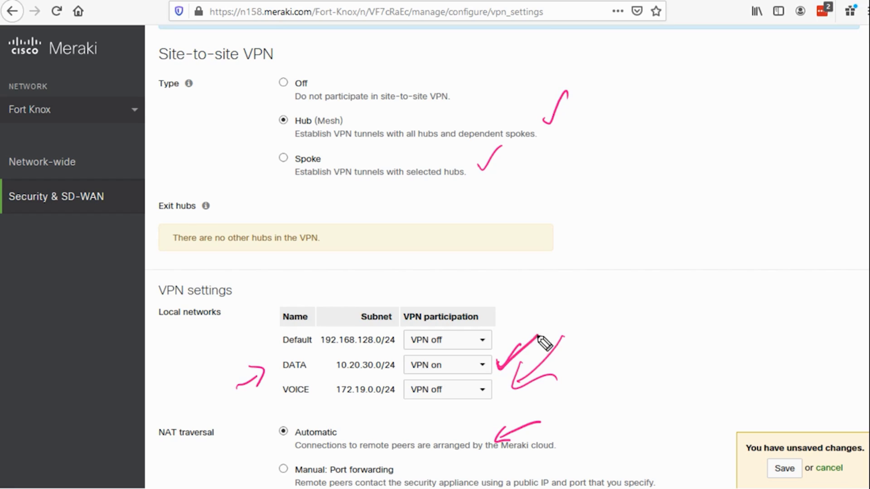
pyautogui.moveTo(494, 388); pyautogui.dragTo(519, 371)
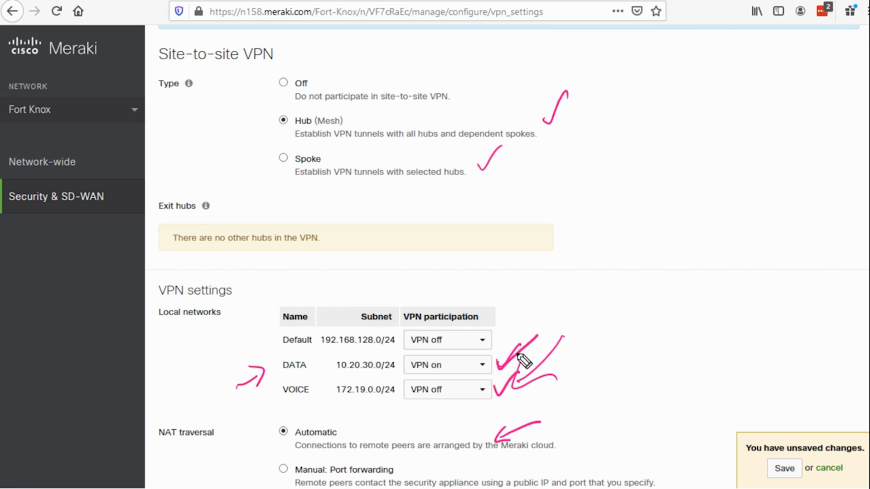
pyautogui.moveTo(602, 256)
pyautogui.mouseDown()
pyautogui.moveTo(667, 235)
pyautogui.moveTo(619, 326)
pyautogui.moveTo(601, 267)
pyautogui.mouseUp()
# Sketch Branch A and Branch B joined by a two-way arrow and underline DATA's subnet 10.20.30.0/24
pyautogui.moveTo(589, 219)
pyautogui.mouseDown()
pyautogui.moveTo(806, 178)
pyautogui.moveTo(868, 131)
pyautogui.mouseUp()
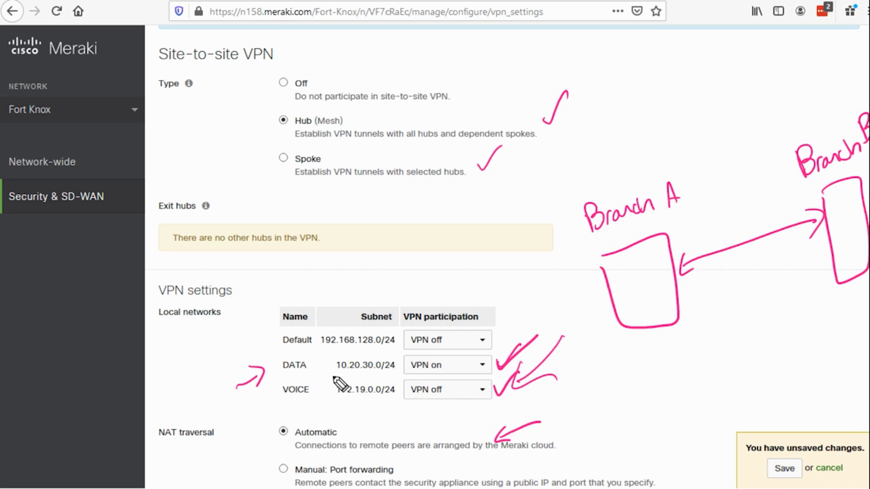
pyautogui.moveTo(336, 379); pyautogui.dragTo(387, 371)
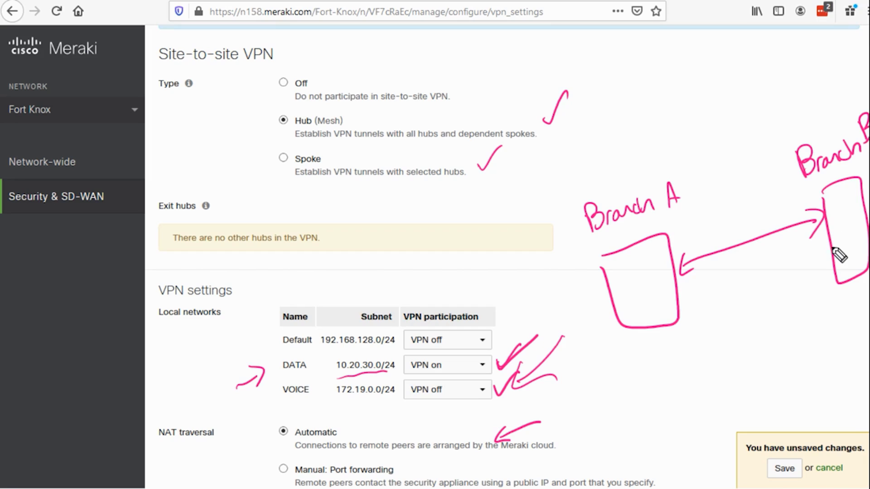
pyautogui.moveTo(826, 222)
pyautogui.mouseDown()
pyautogui.moveTo(682, 264)
pyautogui.moveTo(705, 270)
pyautogui.mouseUp()
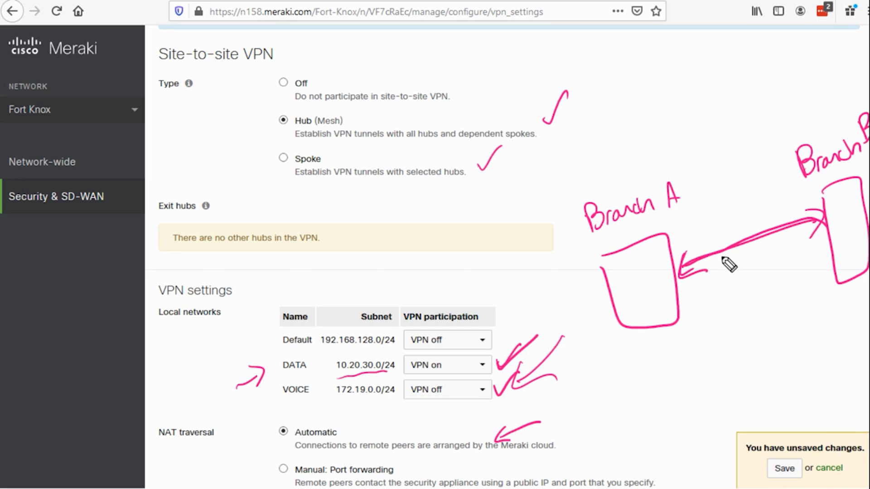
# Point an arrow at Fort Knox, tick Branch B and Hub (Mesh), and add arrows by the subnet rows
pyautogui.moveTo(161, 154); pyautogui.dragTo(130, 121)
pyautogui.moveTo(131, 141); pyautogui.dragTo(147, 128)
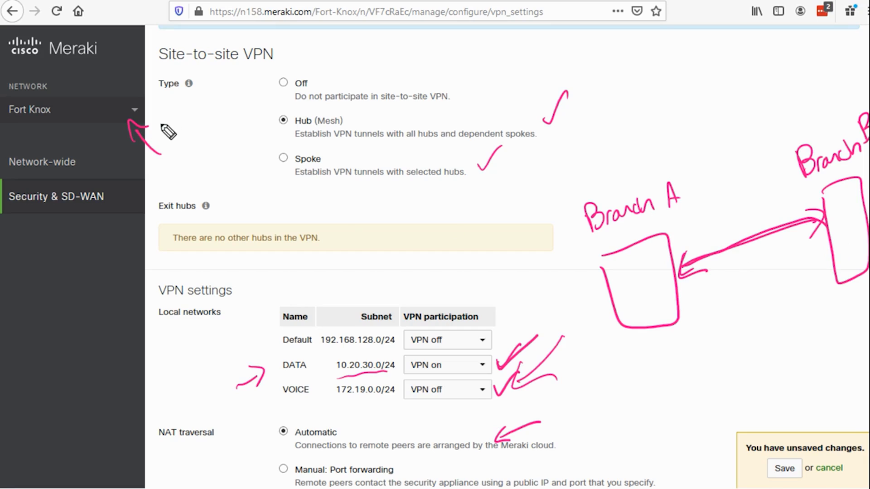
pyautogui.moveTo(841, 294); pyautogui.dragTo(858, 284)
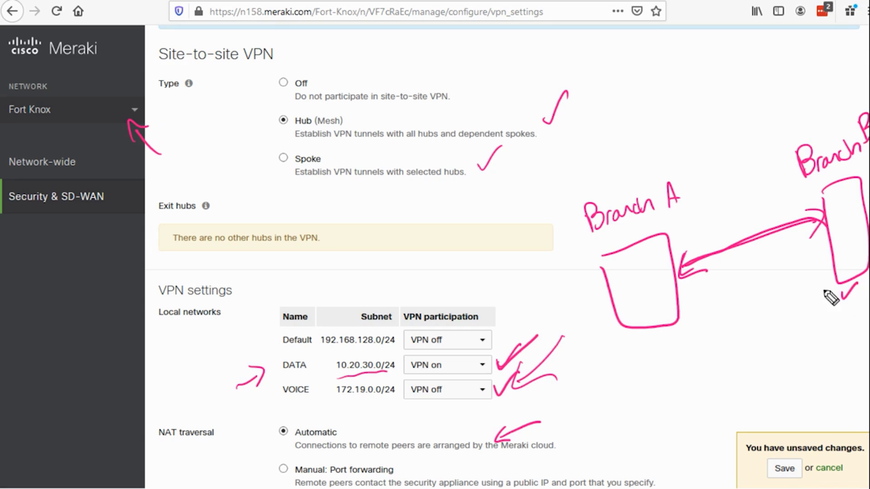
pyautogui.moveTo(540, 325)
pyautogui.mouseDown()
pyautogui.moveTo(521, 334)
pyautogui.moveTo(536, 336)
pyautogui.mouseUp()
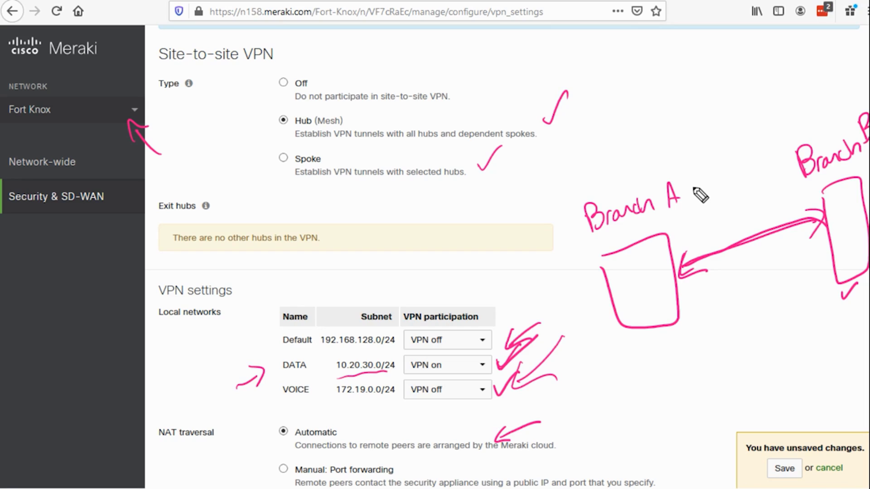
pyautogui.moveTo(250, 122); pyautogui.dragTo(276, 95)
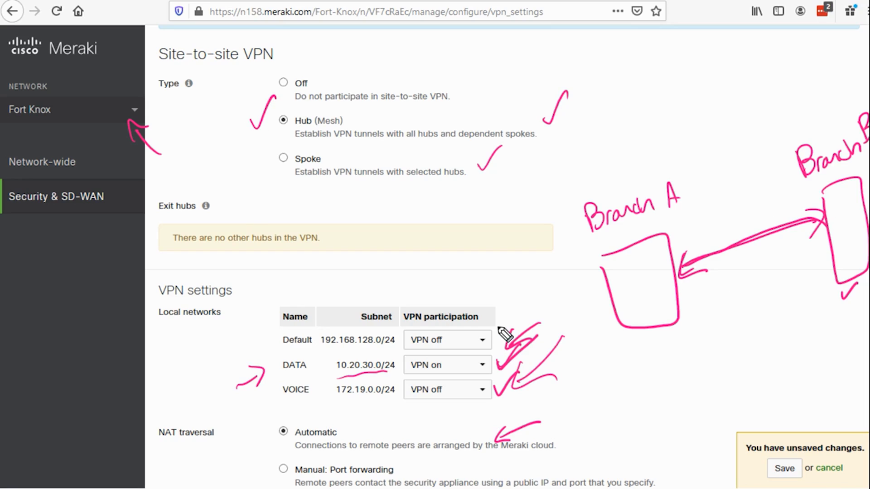
pyautogui.moveTo(509, 347); pyautogui.dragTo(548, 312)
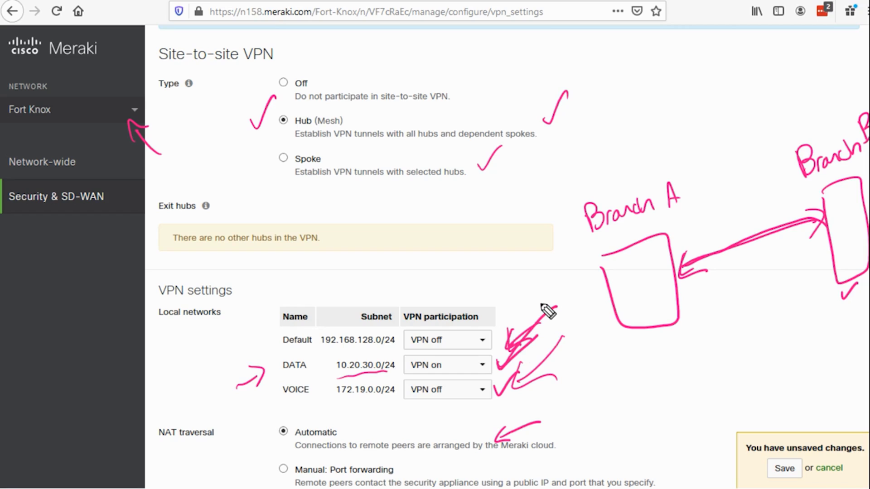